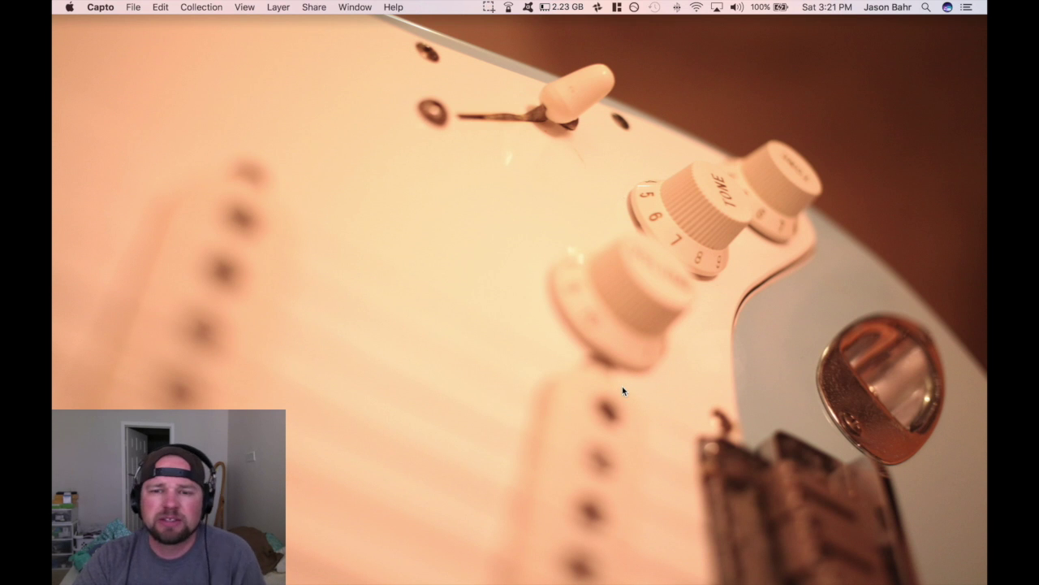
# Step: Switch to the running Maschine 2 project and cancel the Save Project As prompt without saving
pyautogui.moveTo(593, 578)
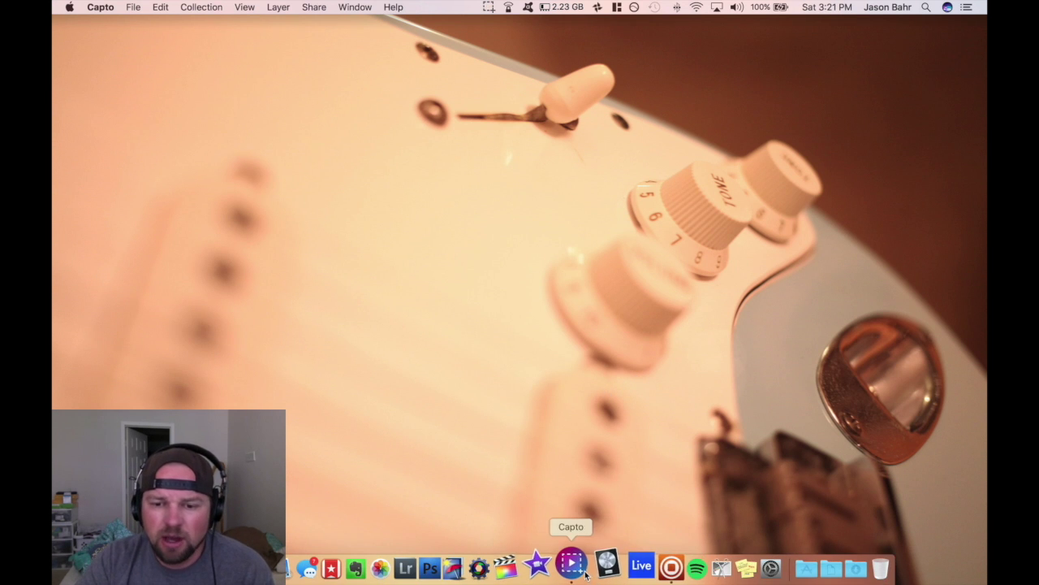
pyautogui.click(662, 569)
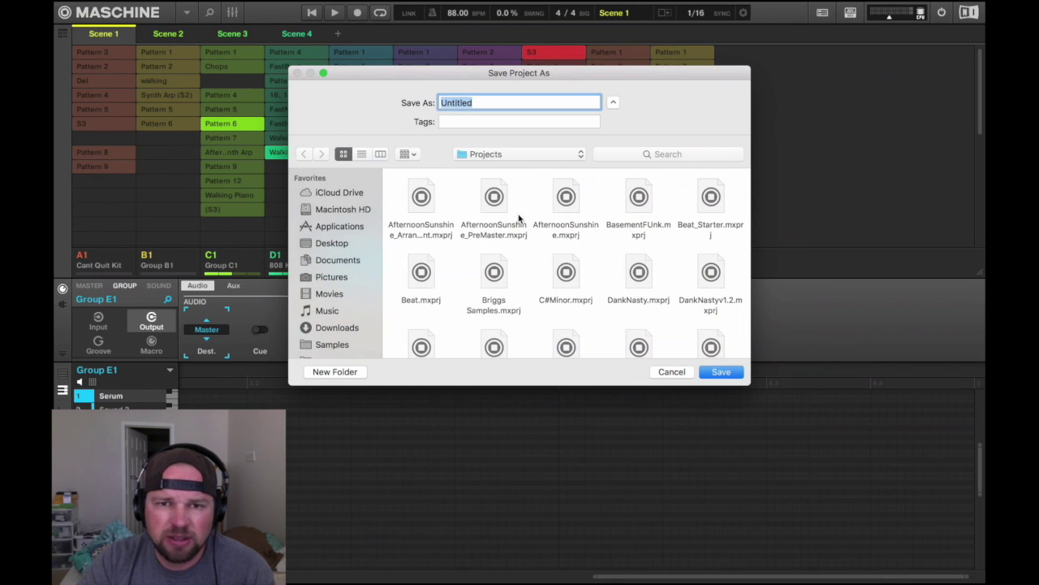
pyautogui.click(671, 371)
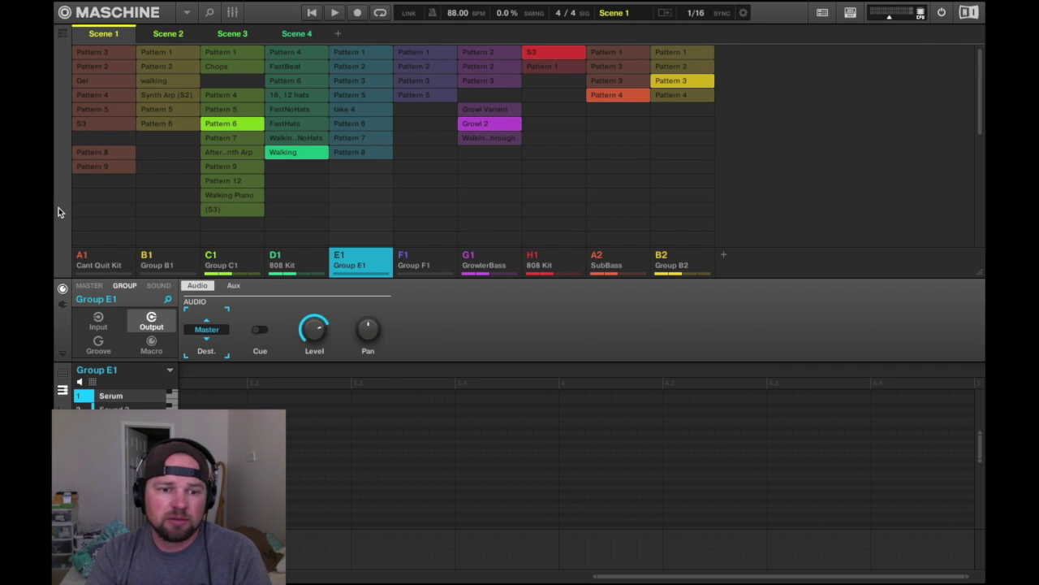
pyautogui.press('super+f')
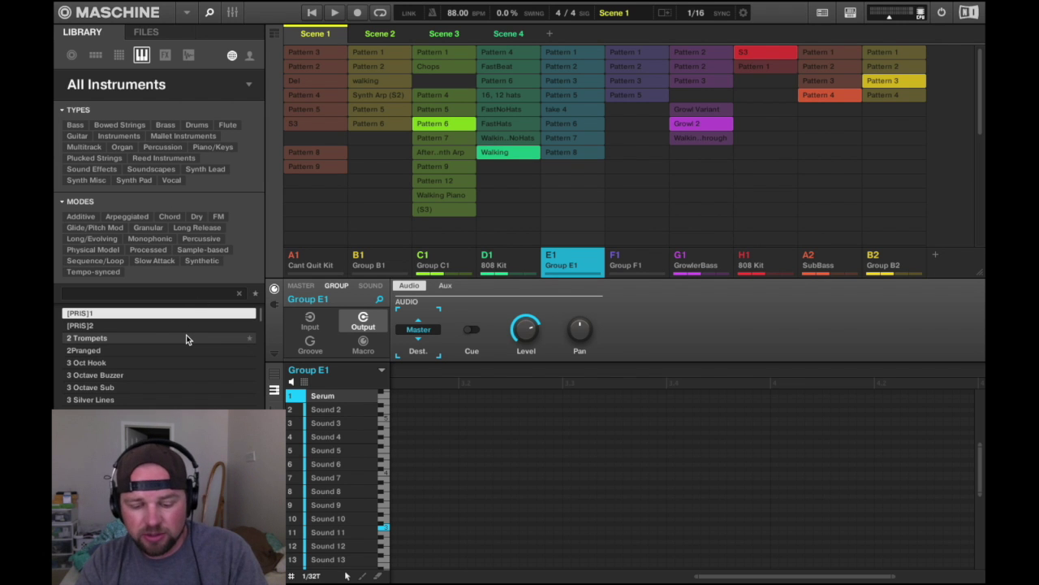
pyautogui.press('super+f')
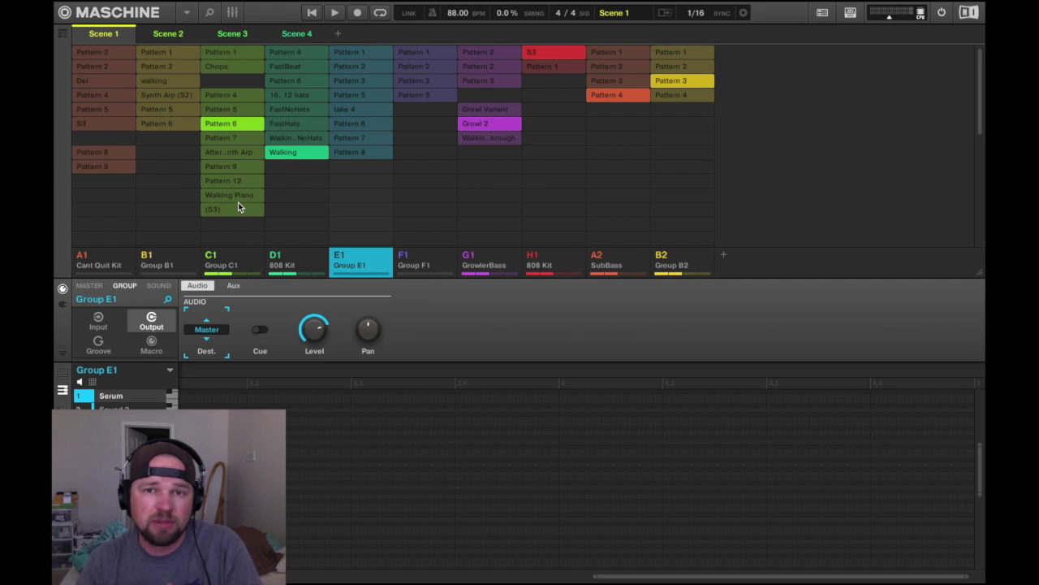
# Step: Show the linear Arranger timeline, check every group's channel in the Mixer, then return to the arrangement
pyautogui.click(62, 34)
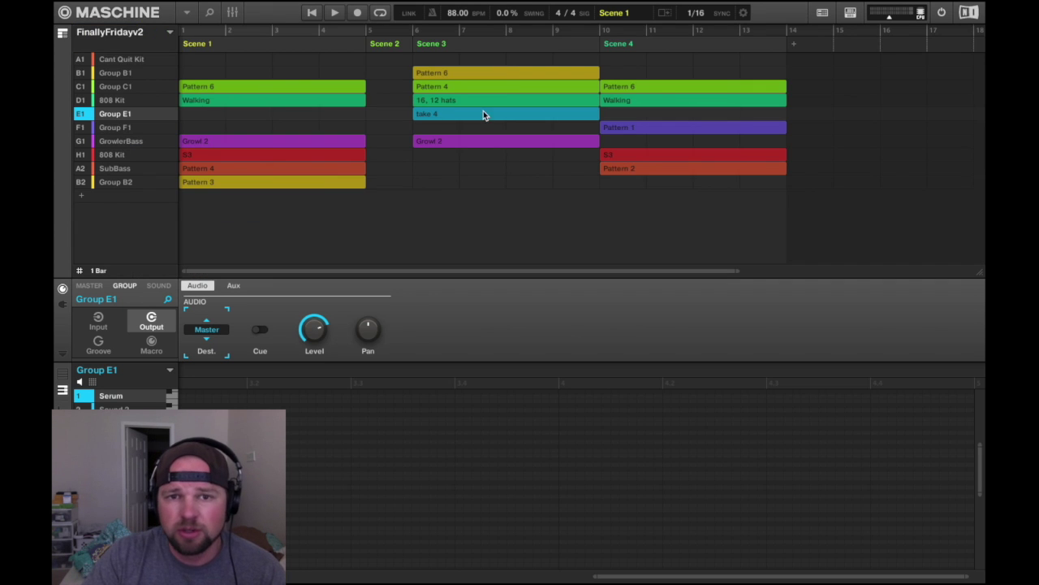
pyautogui.click(232, 13)
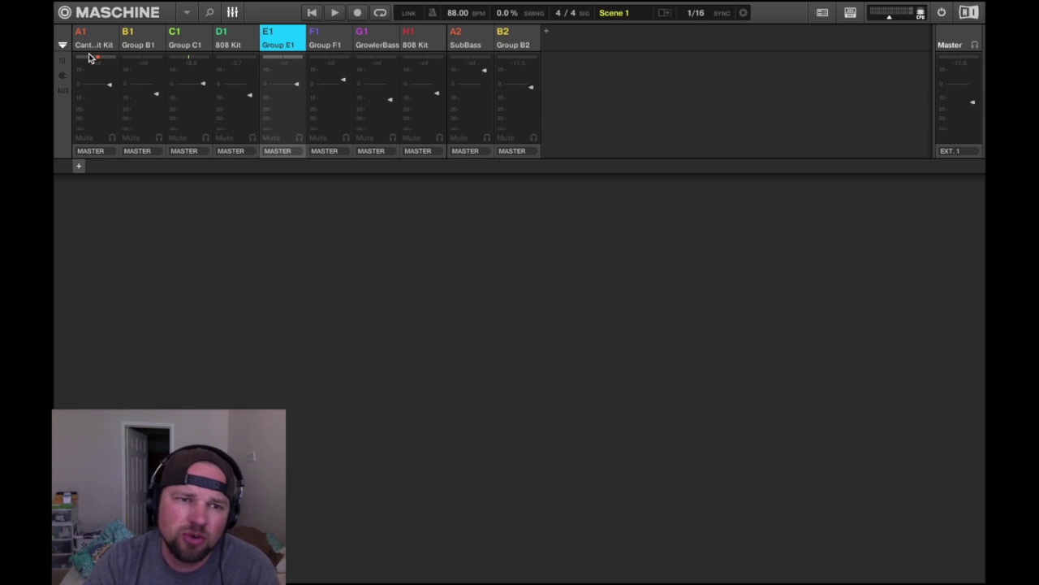
pyautogui.click(230, 13)
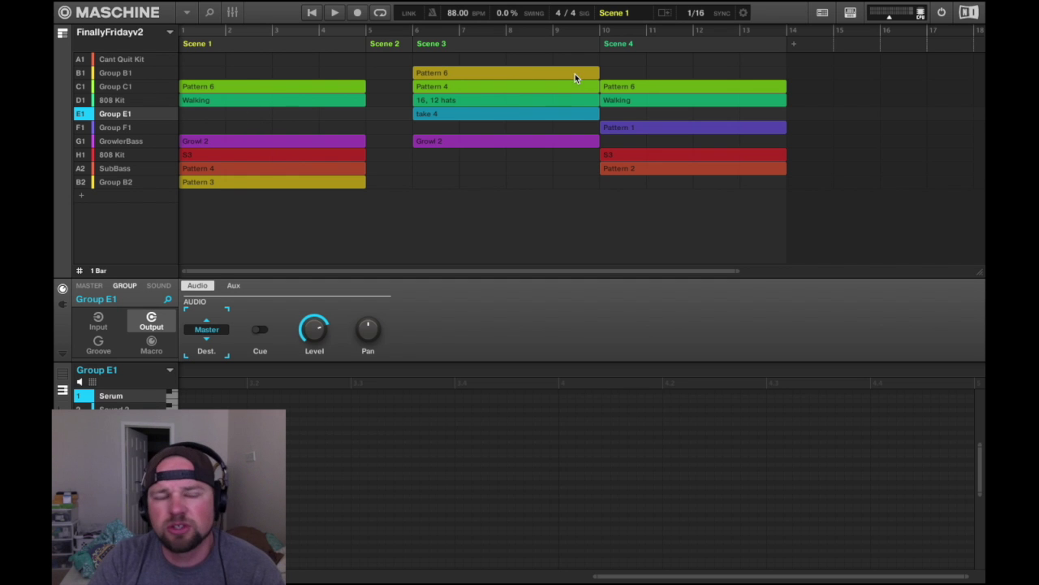
# Step: Return to the Ideas grid and preview F1's Pattern 3 and C1's Patterns 5, 6 and 9
pyautogui.click(62, 33)
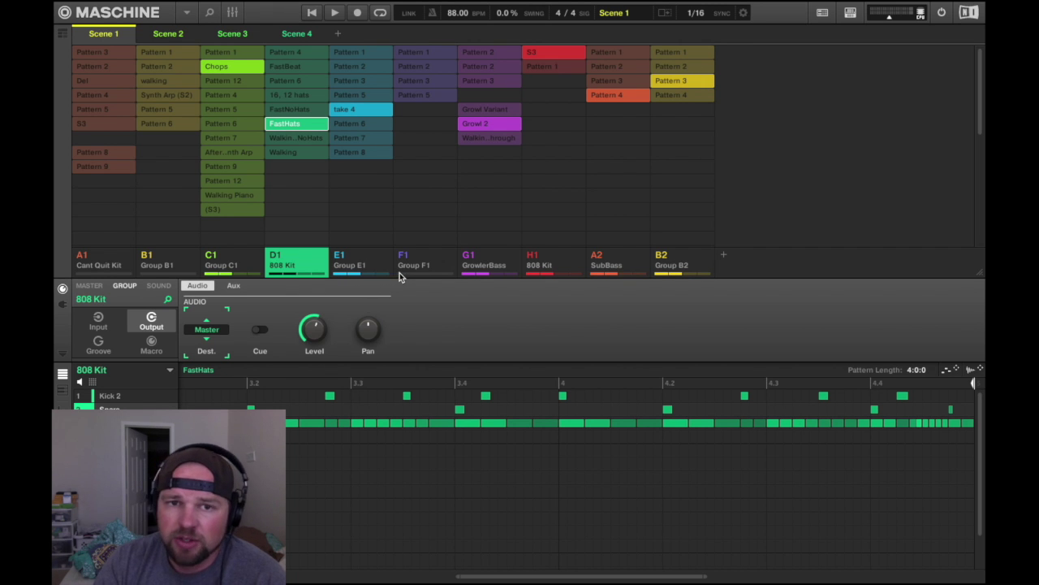
pyautogui.click(423, 85)
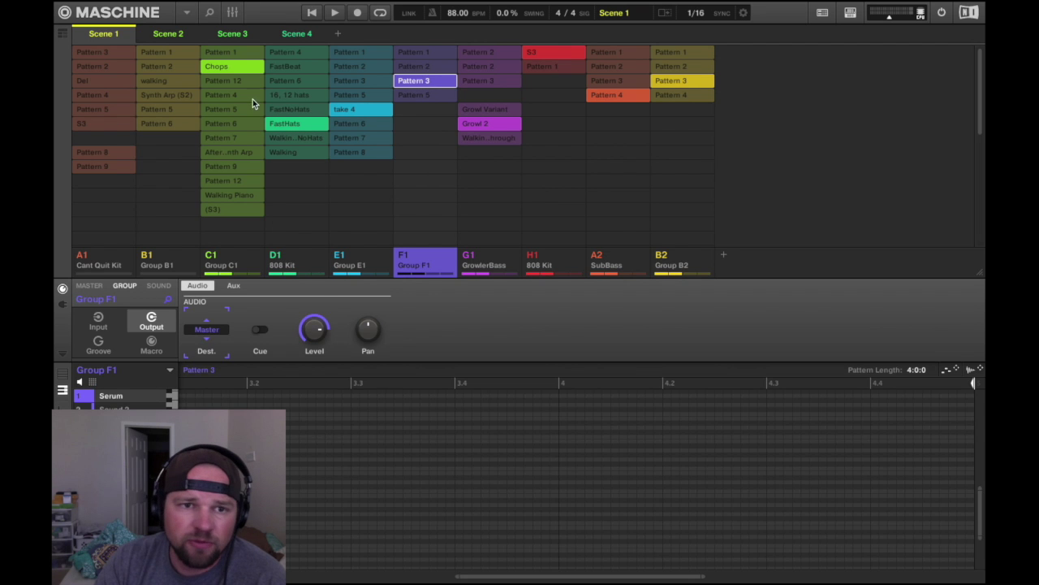
pyautogui.click(214, 107)
pyautogui.click(225, 126)
pyautogui.click(222, 155)
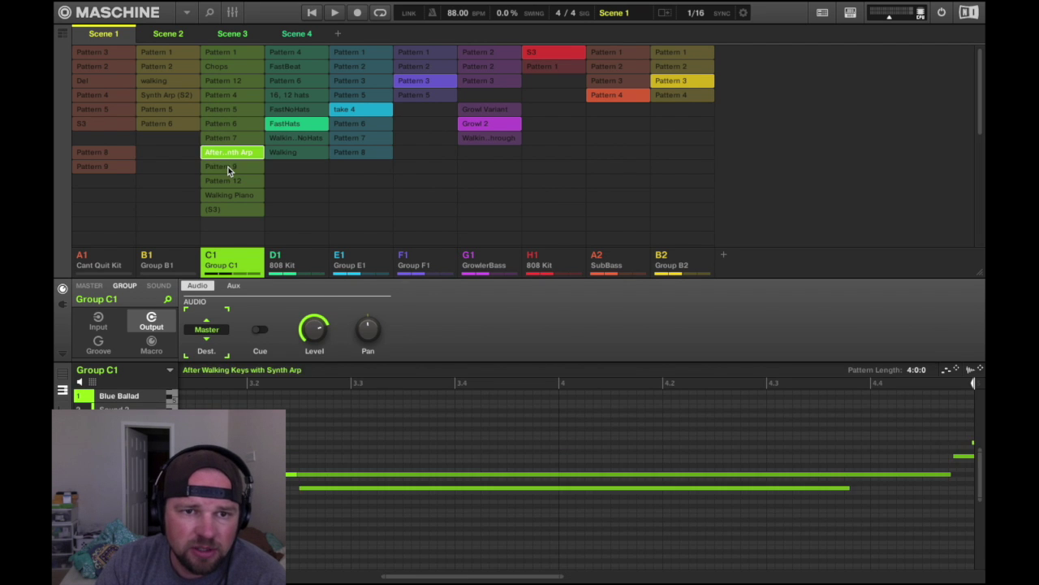
pyautogui.click(228, 167)
# Step: Browse C1's Pattern 12, Walking Piano and Chops, ending on After Walking Keys with Synth Arp
pyautogui.click(230, 180)
pyautogui.click(231, 196)
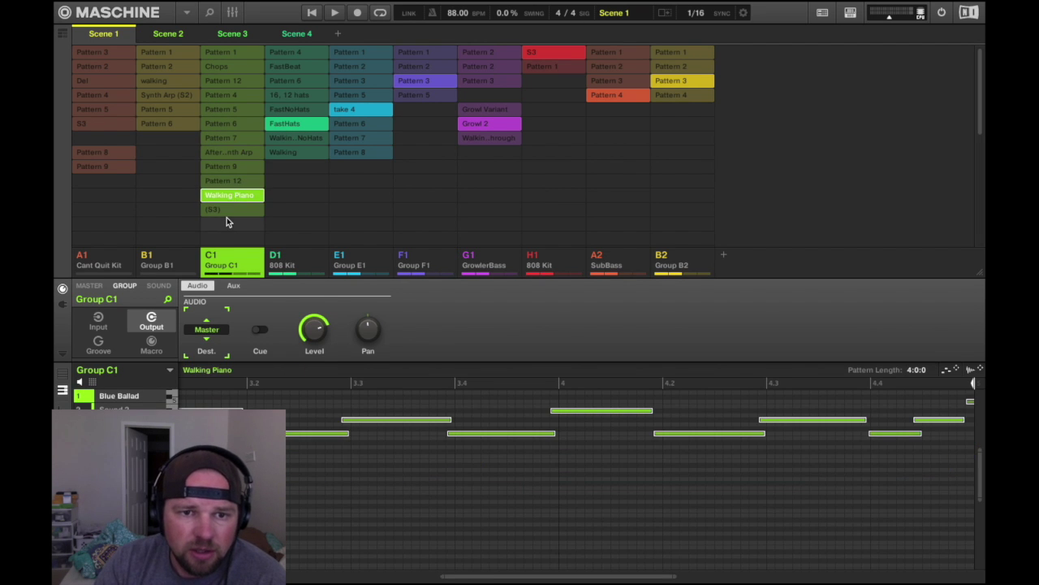
pyautogui.click(233, 83)
pyautogui.click(234, 66)
pyautogui.click(236, 62)
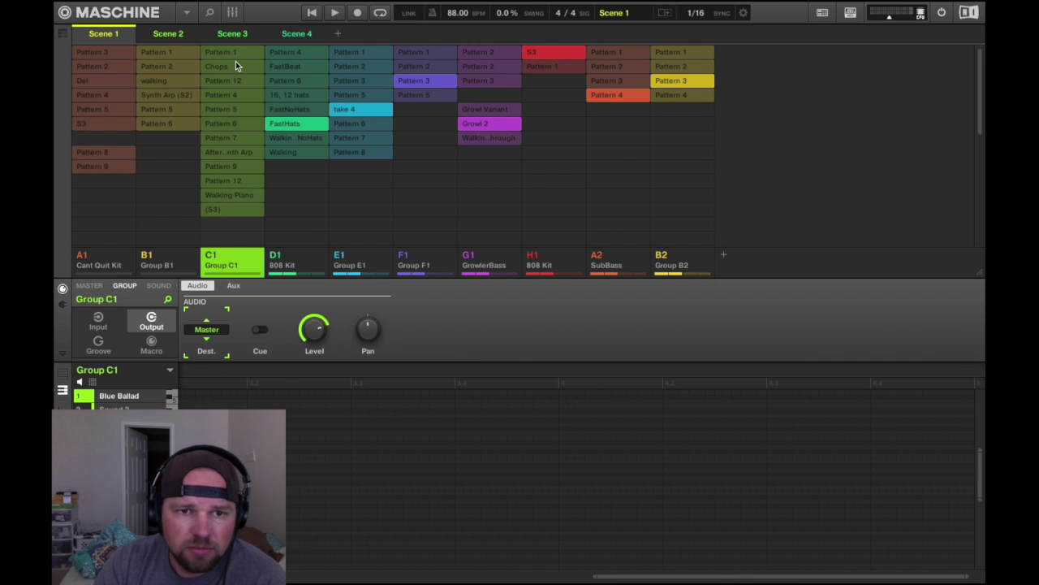
pyautogui.click(241, 122)
pyautogui.click(231, 154)
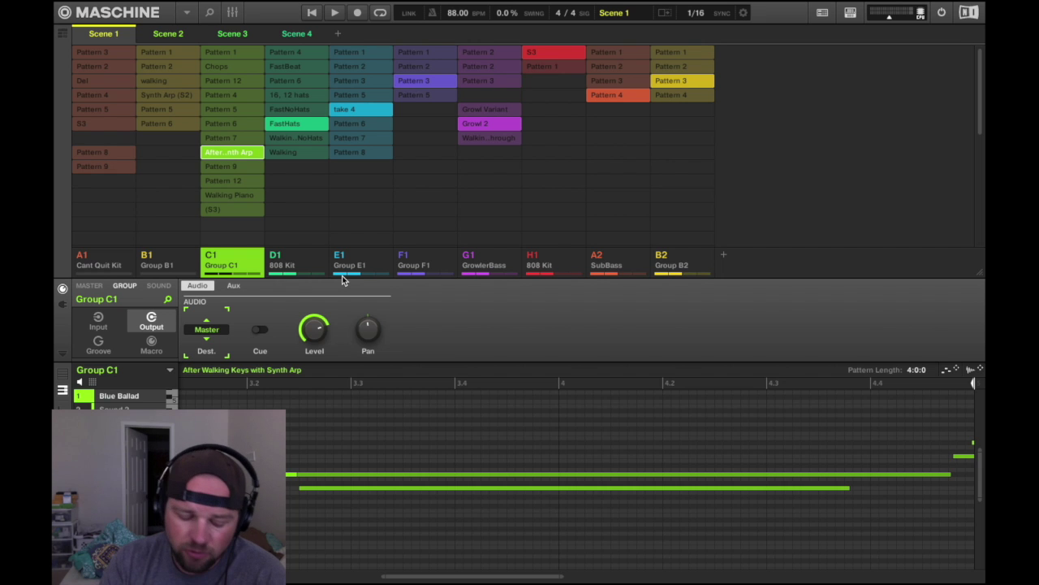
pyautogui.press('space')
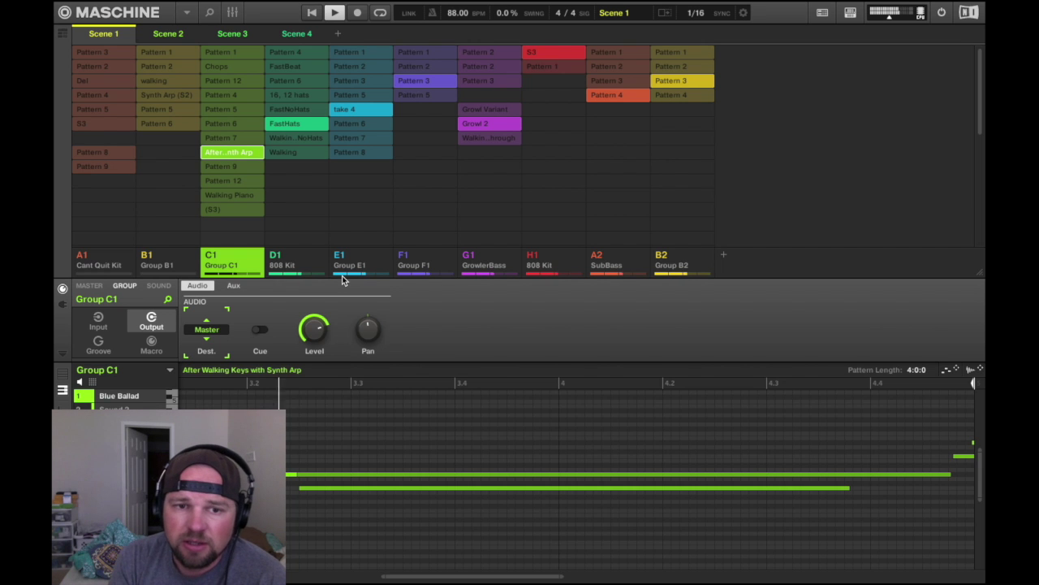
pyautogui.press('space')
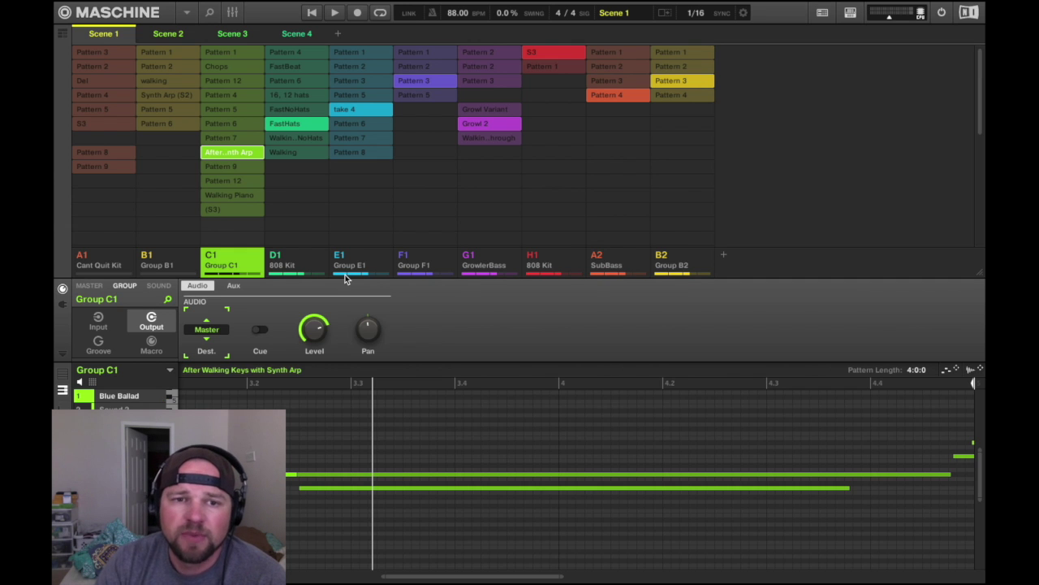
pyautogui.click(495, 106)
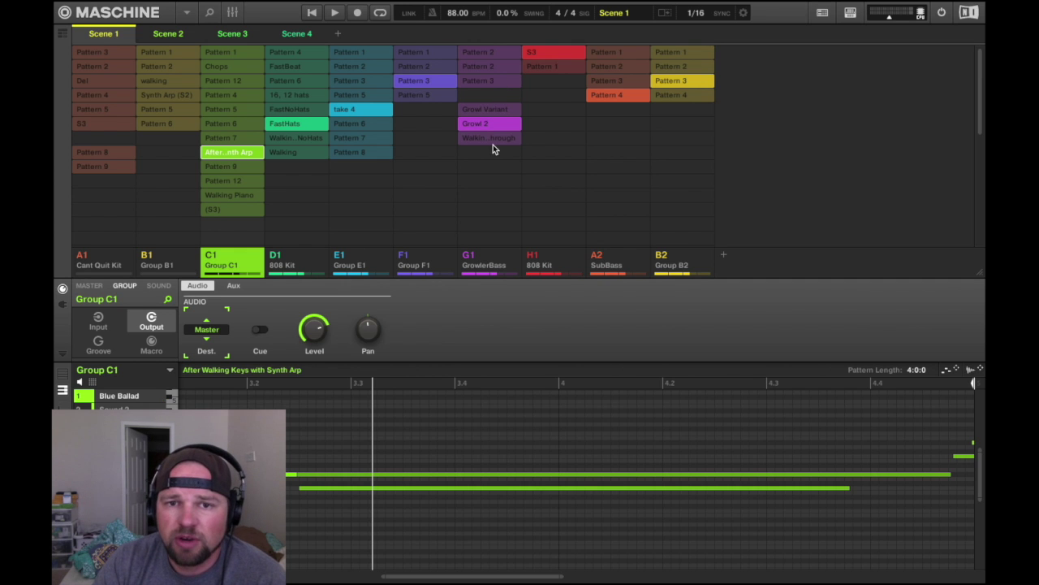
pyautogui.moveTo(495, 113)
pyautogui.mouseDown()
pyautogui.moveTo(494, 98)
pyautogui.moveTo(492, 158)
pyautogui.moveTo(495, 126)
pyautogui.mouseUp()
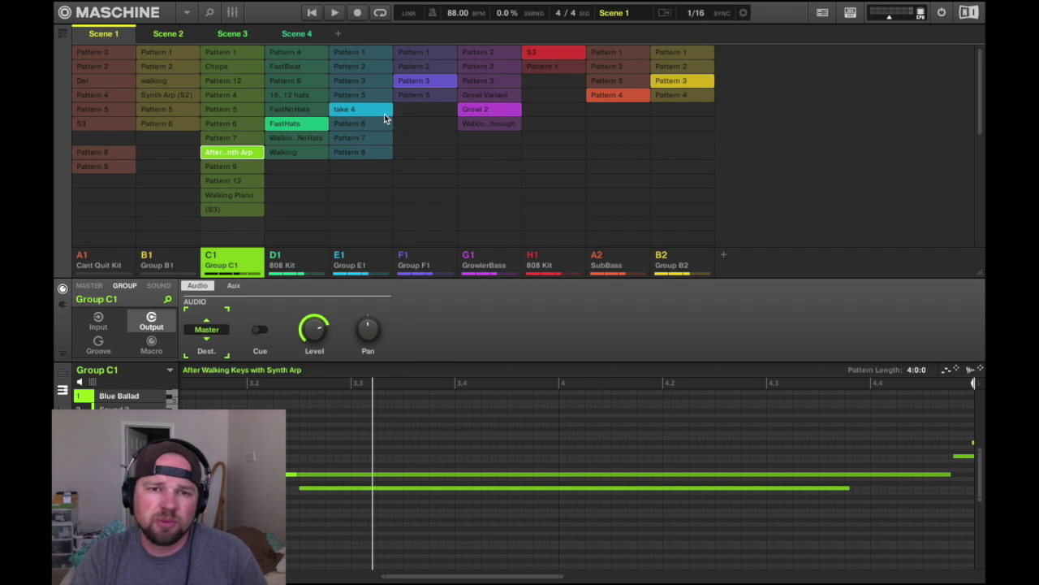
# Step: Look at E1's Pattern 5, then select GrowlerBass's Growl 2 and close its options menu unchanged
pyautogui.click(364, 96)
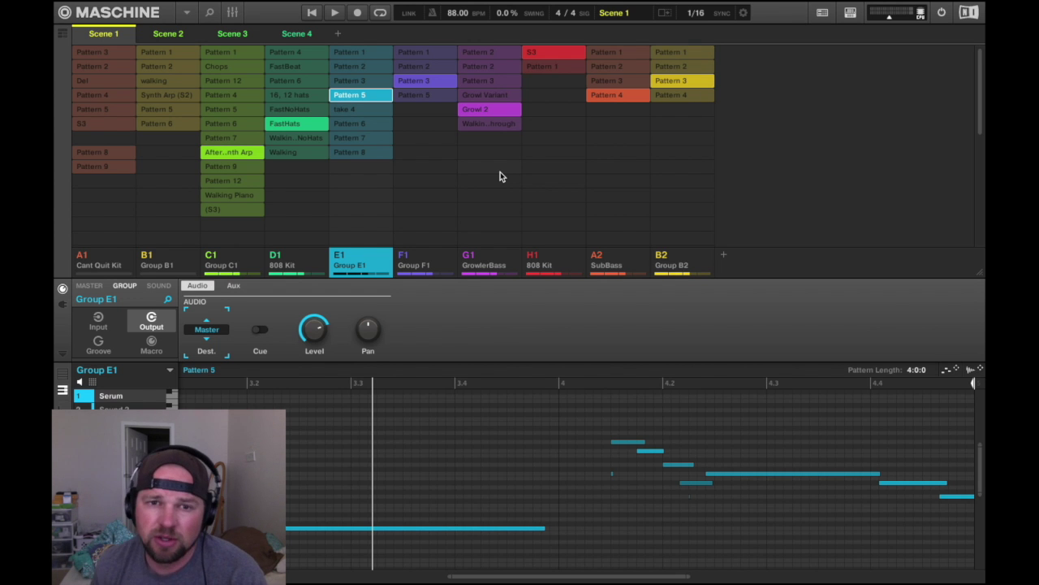
pyautogui.rightClick(479, 110)
pyautogui.click(650, 143)
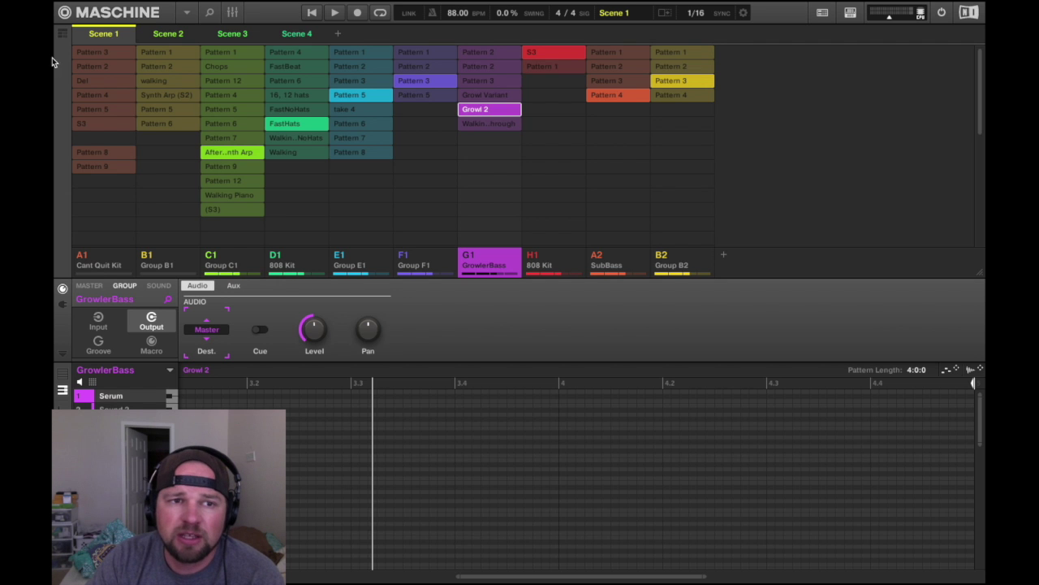
# Step: Toggle between the Arranger and Ideas views, then preview the patterns in Scenes 2, 3 and 4
pyautogui.click(62, 34)
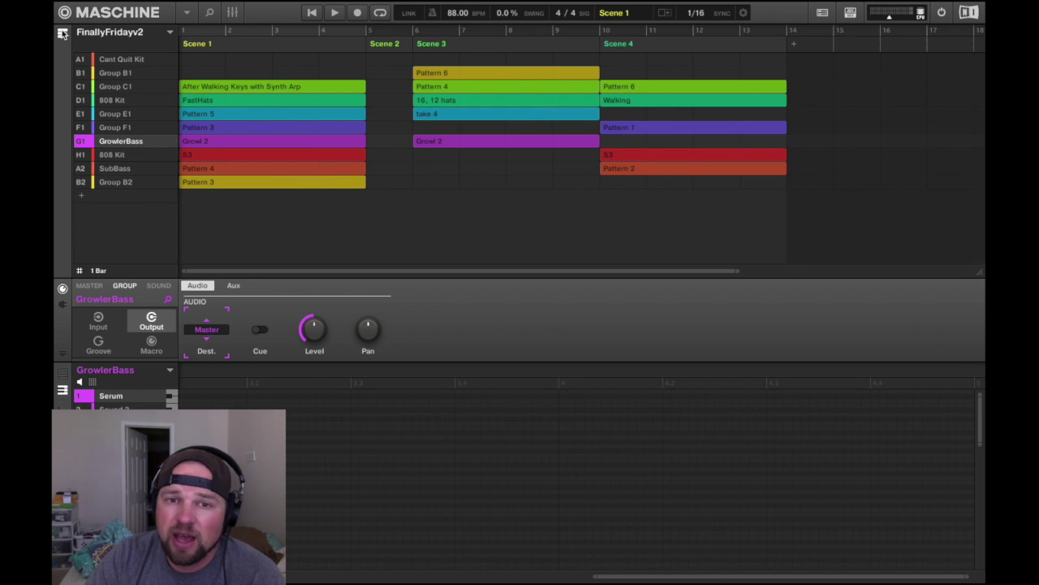
pyautogui.click(62, 33)
pyautogui.click(62, 33)
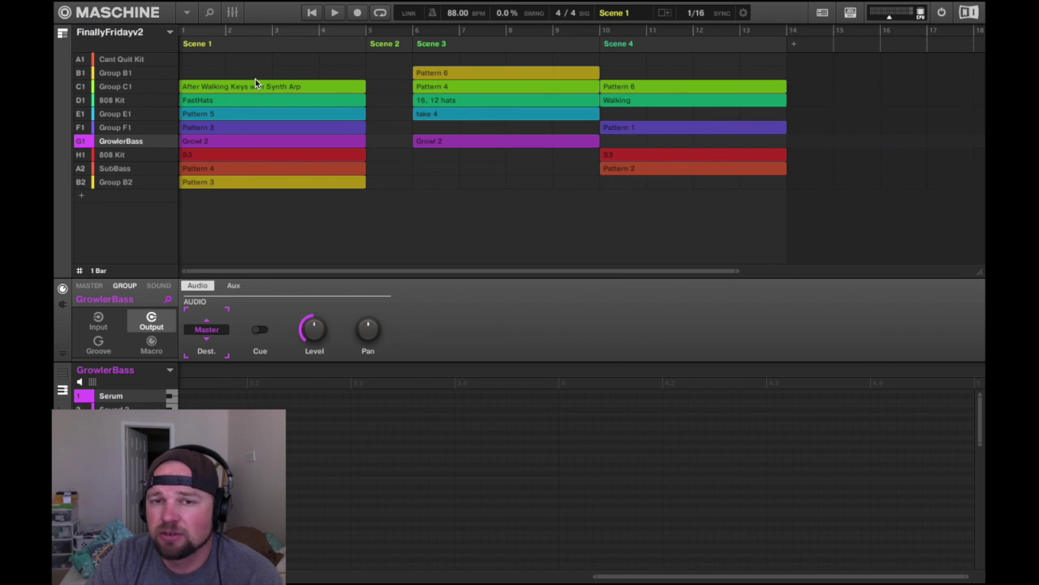
pyautogui.click(65, 34)
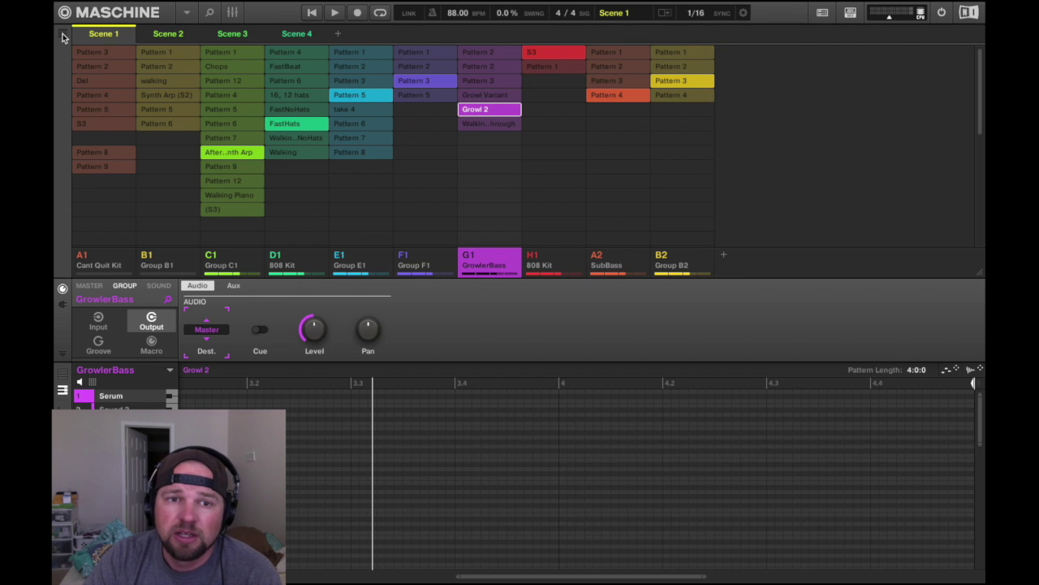
pyautogui.click(171, 34)
pyautogui.click(232, 33)
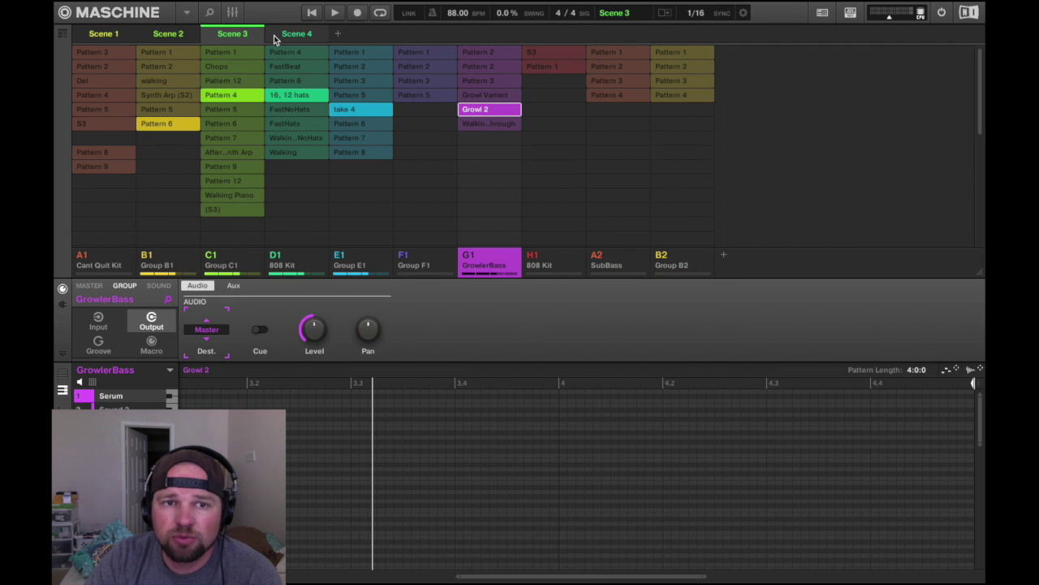
pyautogui.click(286, 33)
# Step: Delete the empty Scene 2 from the project through its context menu
pyautogui.click(182, 36)
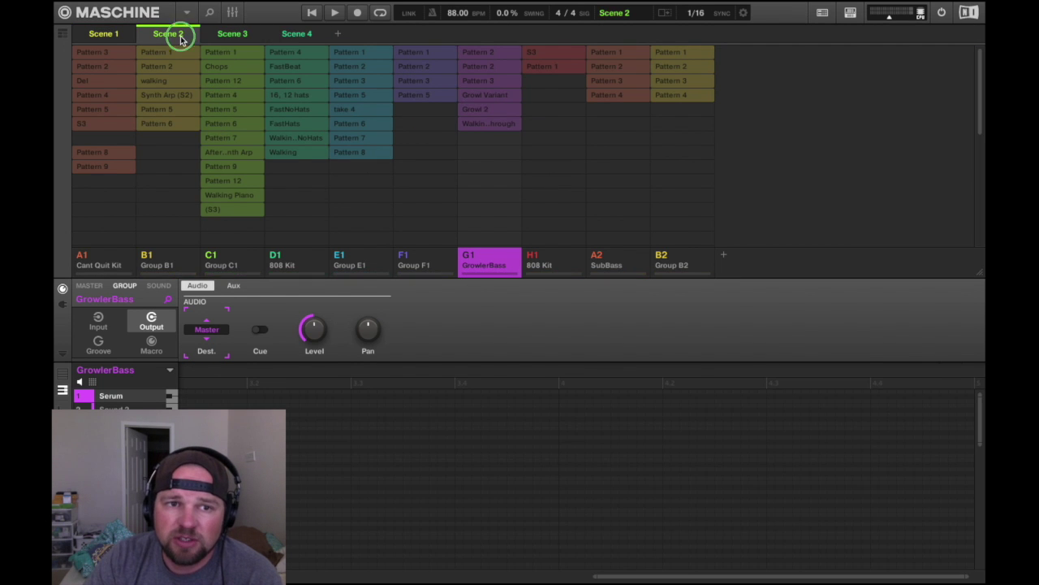
pyautogui.rightClick(182, 36)
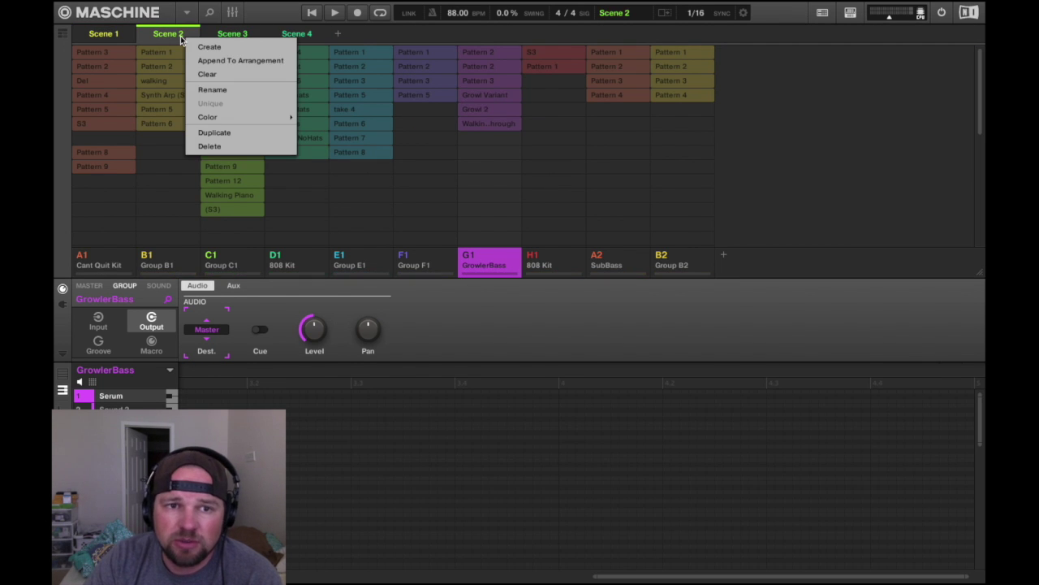
pyautogui.click(213, 146)
# Step: Check the patterns in the remaining Scenes 1, 3 and 4, ending on Scene 4
pyautogui.click(246, 35)
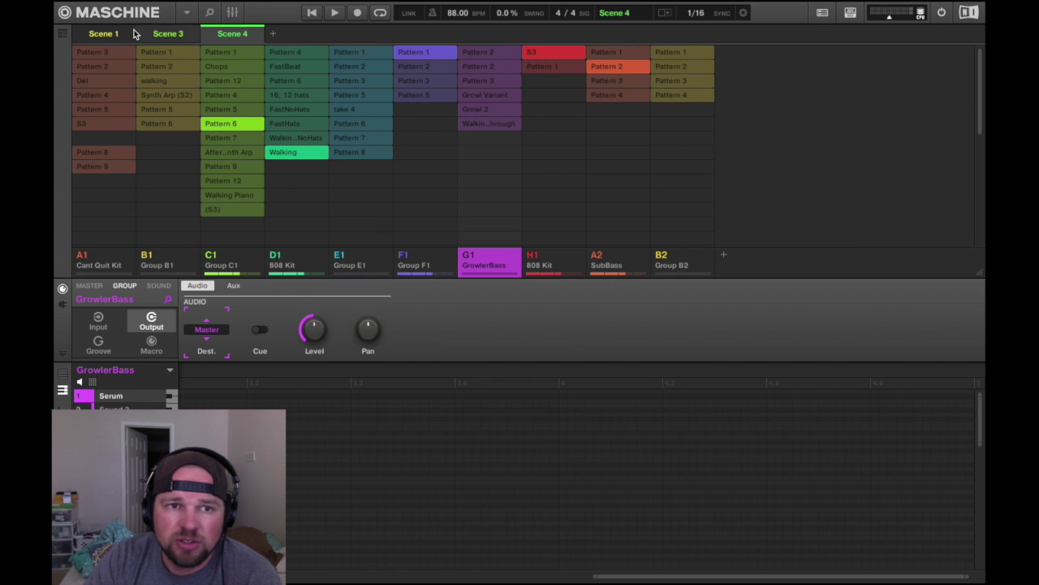
pyautogui.click(163, 36)
pyautogui.click(94, 36)
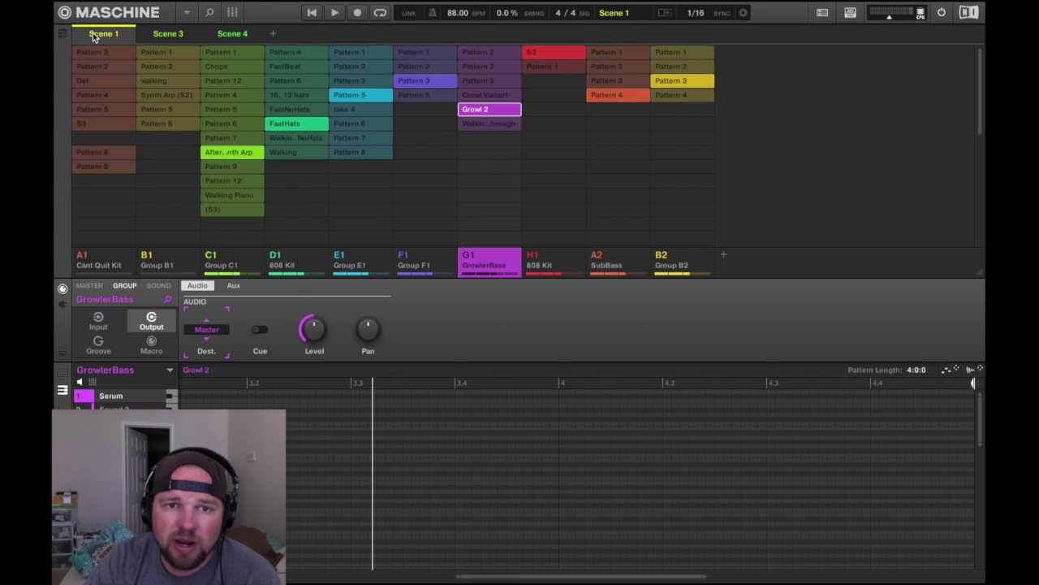
pyautogui.click(167, 34)
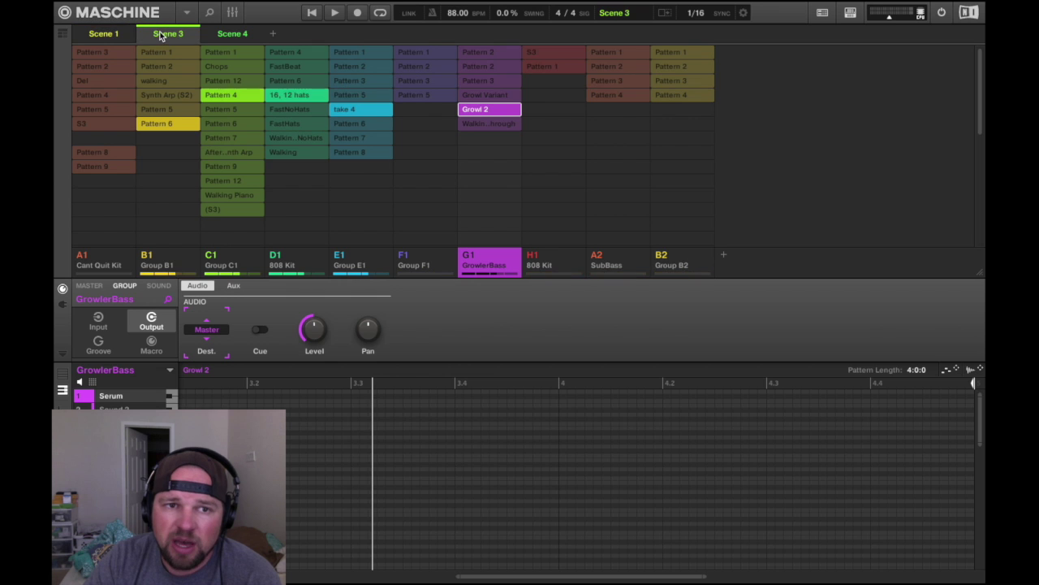
pyautogui.click(232, 33)
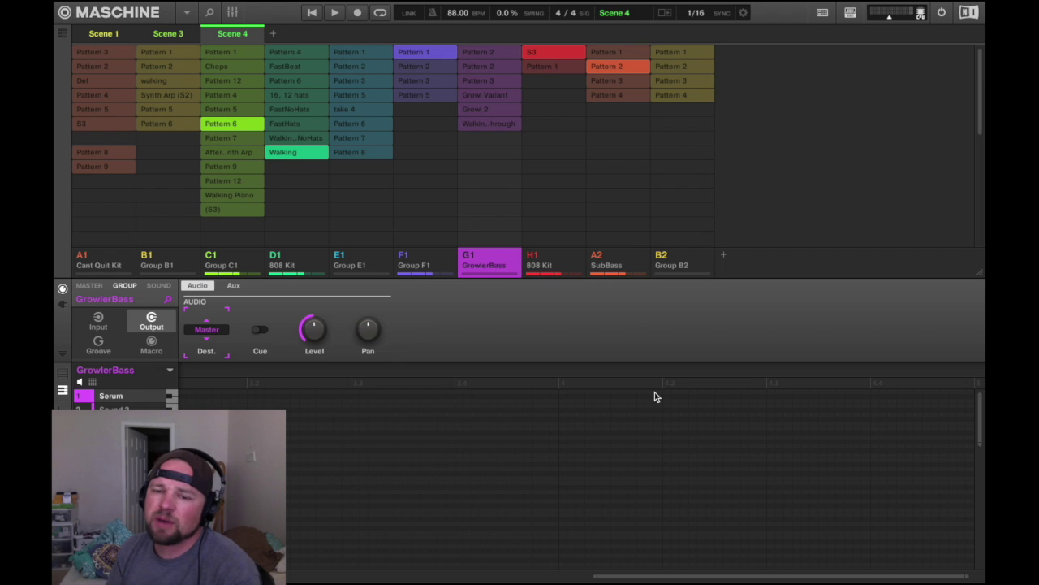
pyautogui.click(784, 569)
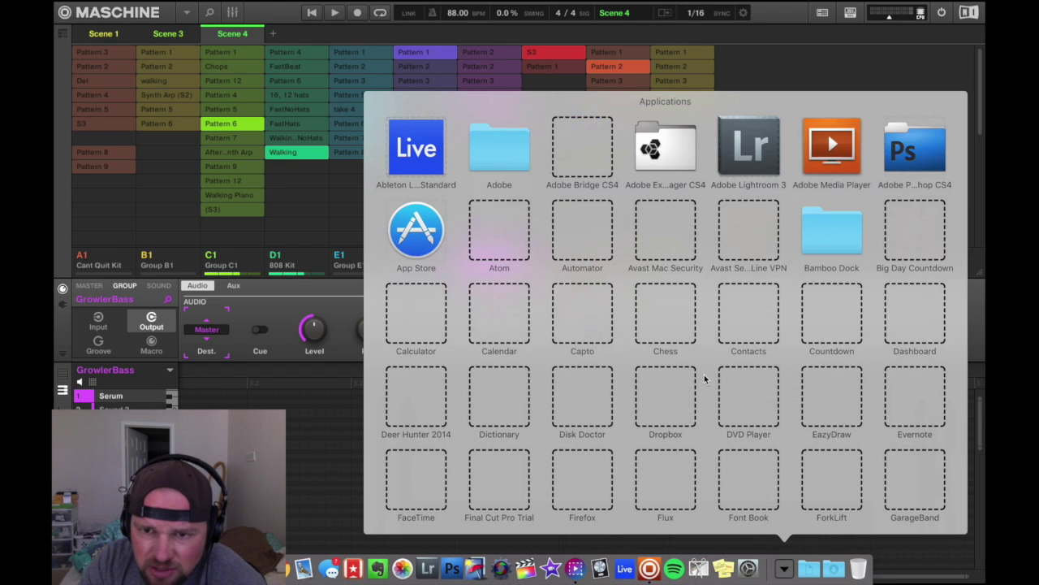
pyautogui.scroll(-8, 705, 379)
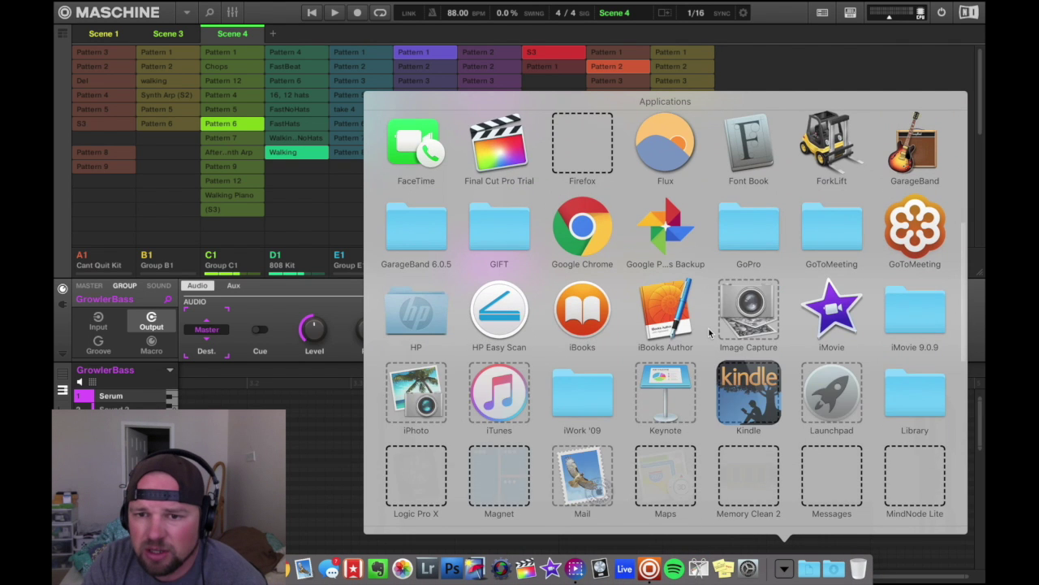
pyautogui.scroll(-10, 710, 332)
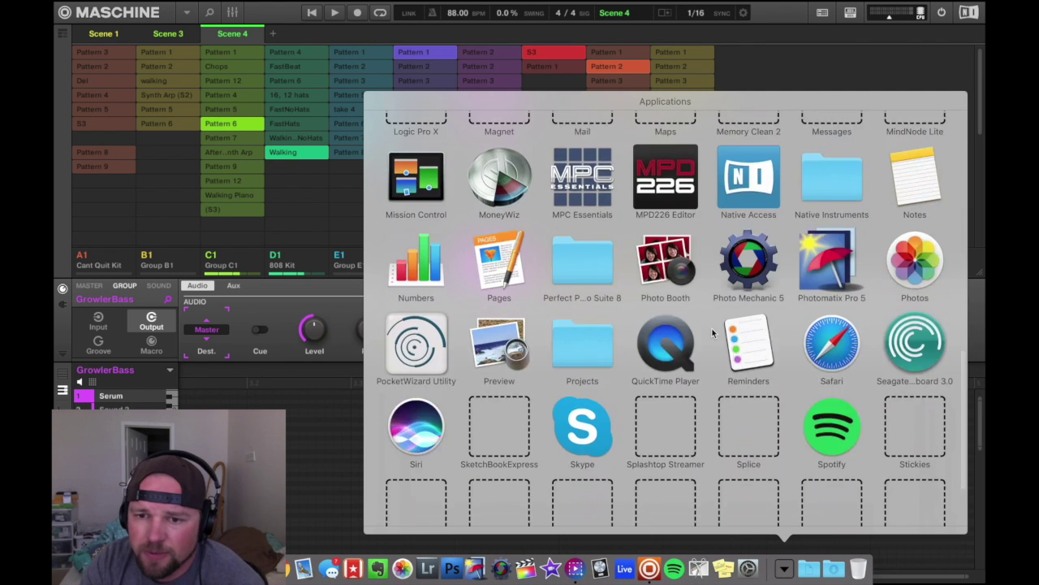
pyautogui.scroll(1, 713, 333)
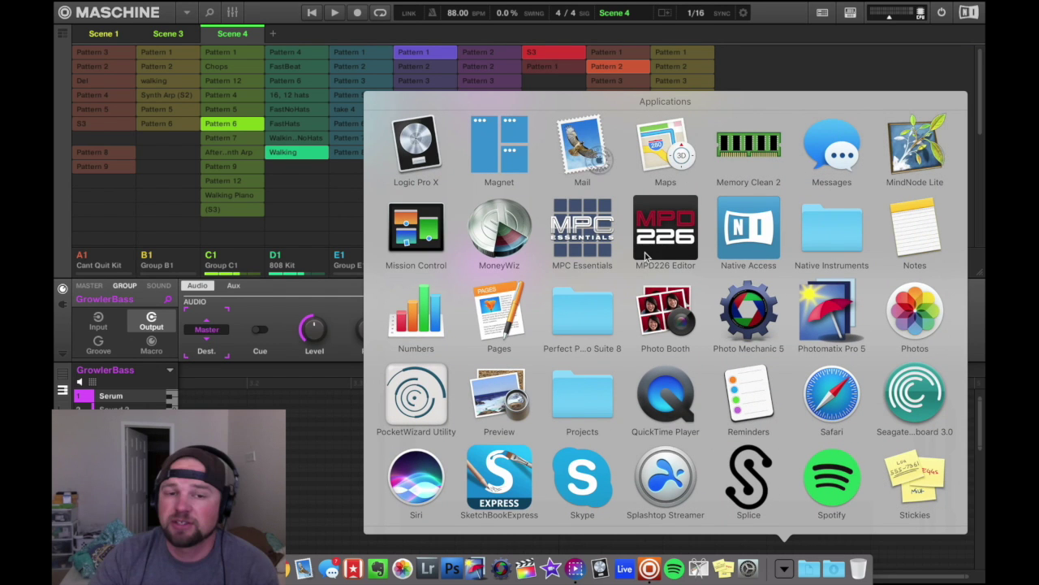
pyautogui.click(748, 215)
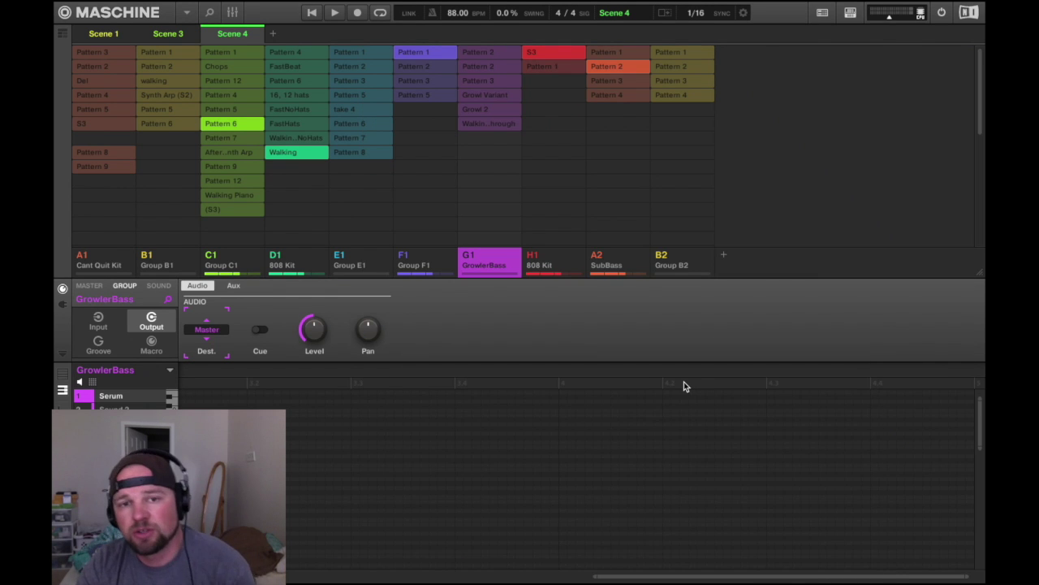